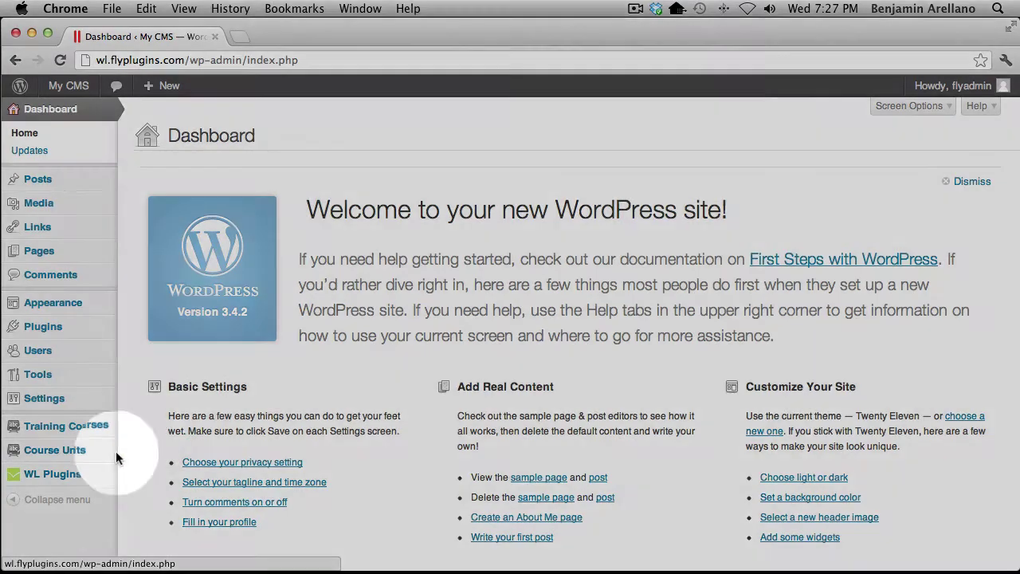
Open WishList Member's membership levels and expand the gold level's access settings
{"action": "mouse_move", "coordinate": [116, 473]}
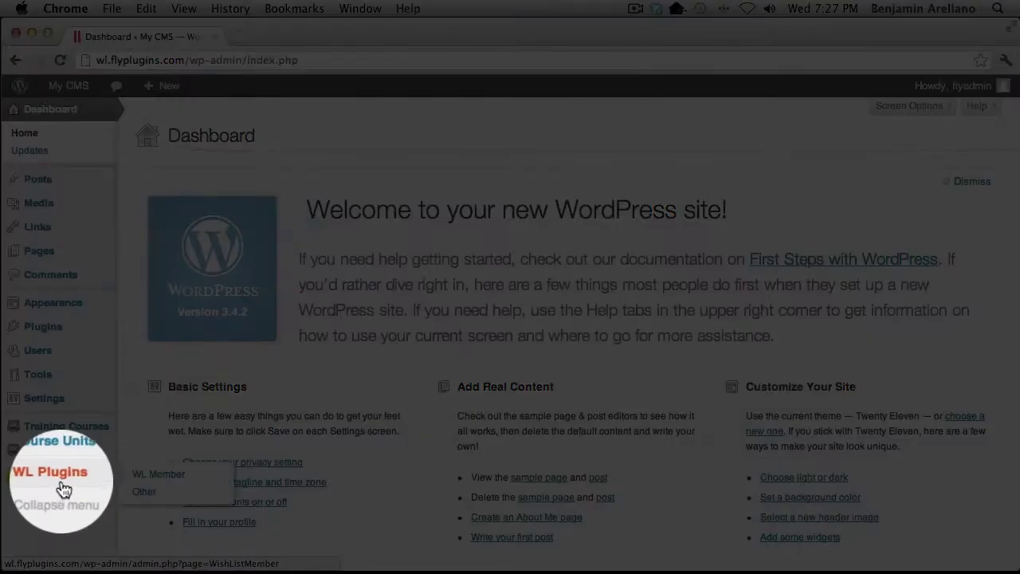
{"action": "left_click", "coordinate": [168, 476]}
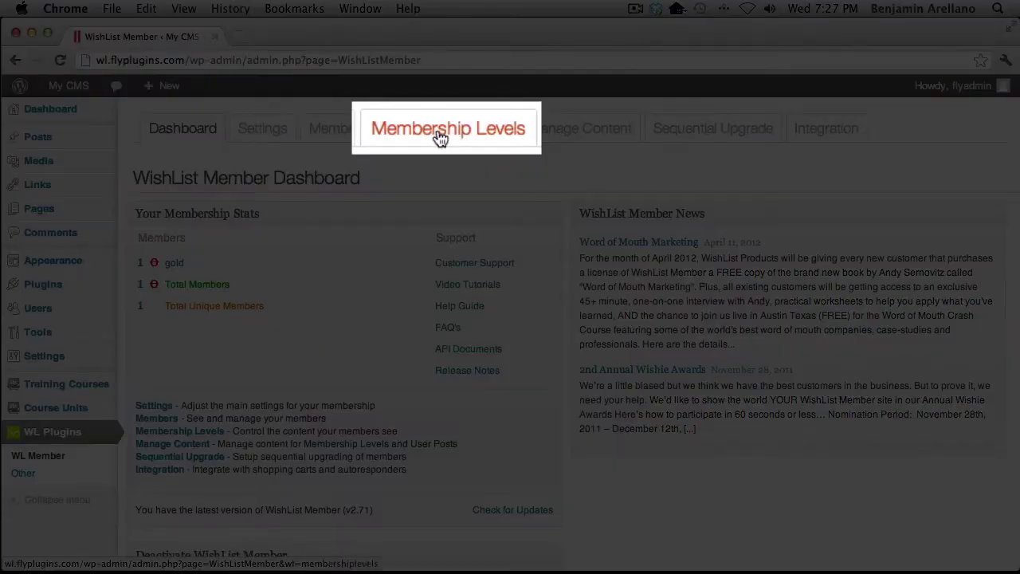
{"action": "left_click", "coordinate": [439, 139]}
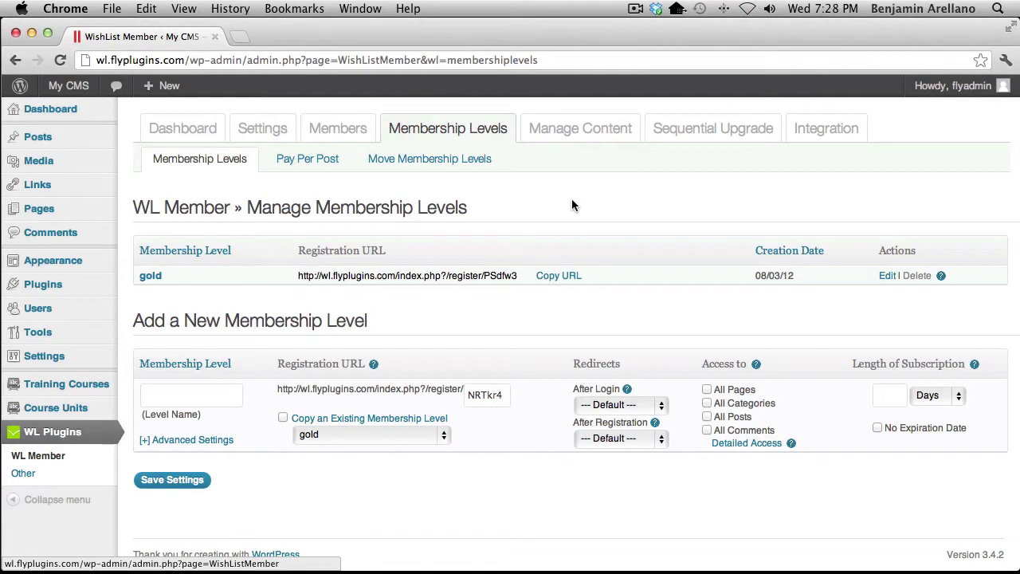
{"action": "left_click", "coordinate": [149, 276]}
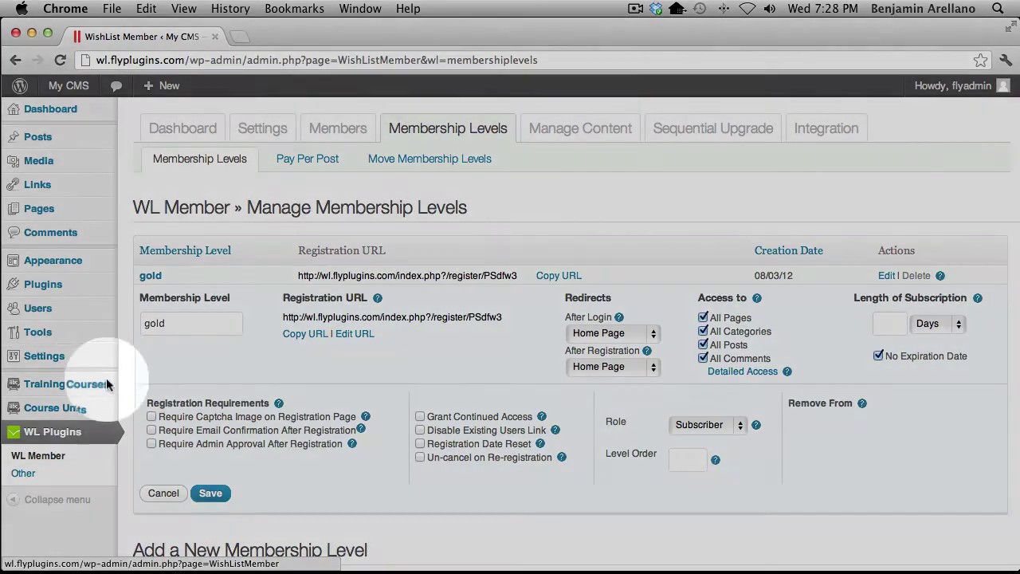
Go to the Training Courses list showing Dog Training 101 (Imported)
{"action": "mouse_move", "coordinate": [48, 383]}
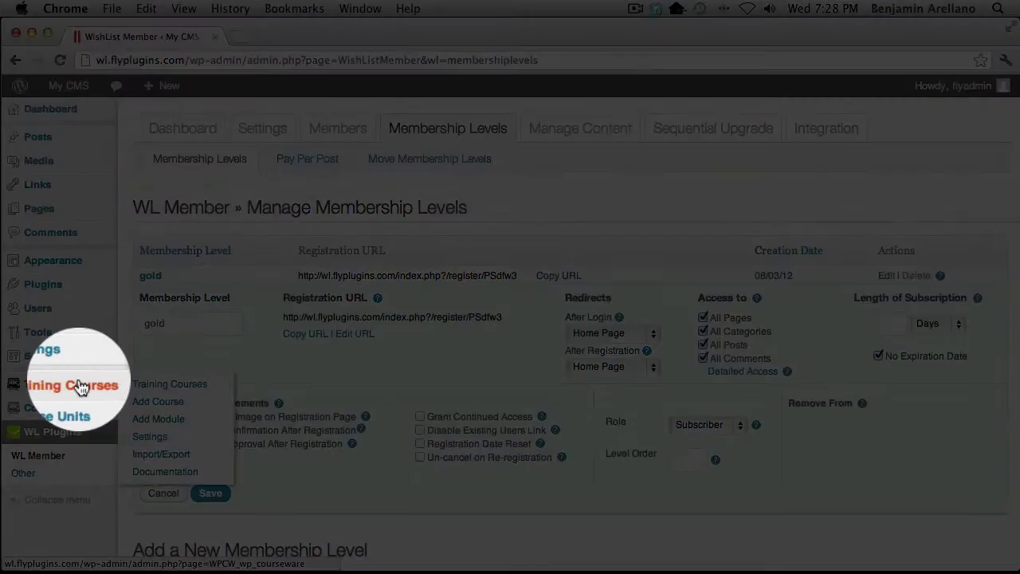
{"action": "left_click", "coordinate": [153, 389]}
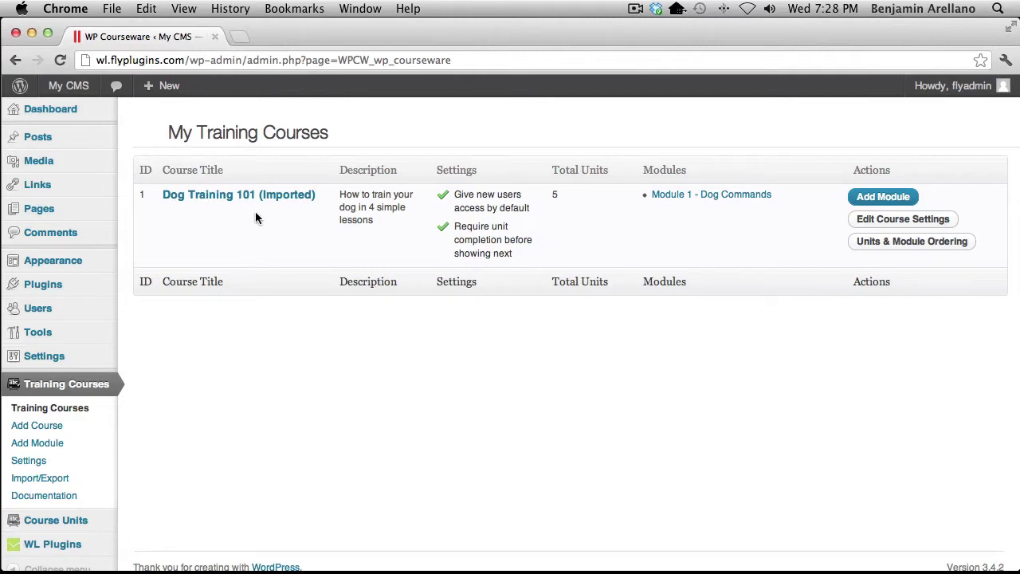
Edit Dog Training 101 (Imported), set User Access to Automatic, and save all course details
{"action": "left_click", "coordinate": [206, 200]}
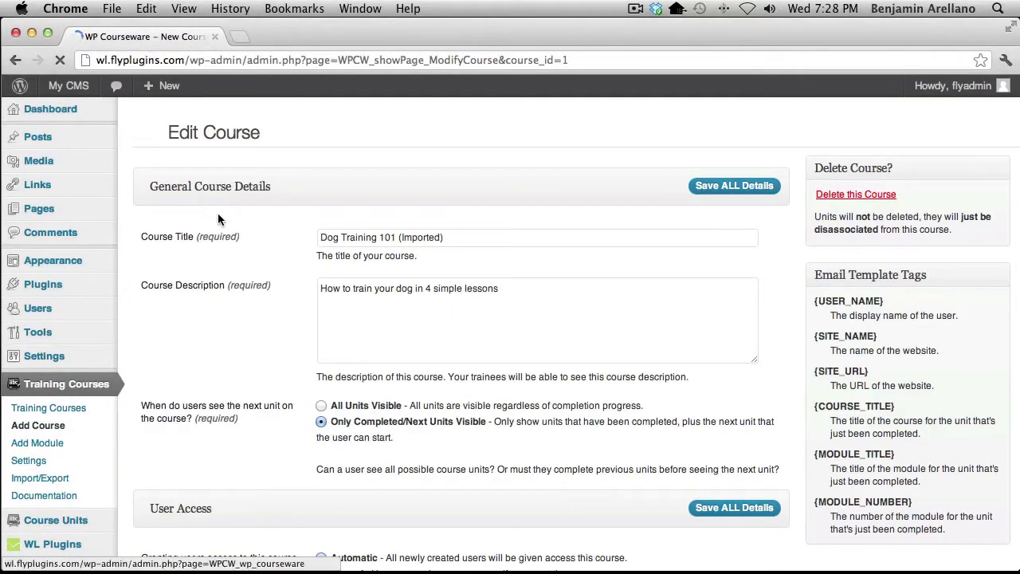
{"action": "scroll", "coordinate": [250, 302], "scroll_direction": "down", "scroll_amount": 5}
{"action": "scroll", "coordinate": [249, 306], "scroll_direction": "down", "scroll_amount": 4}
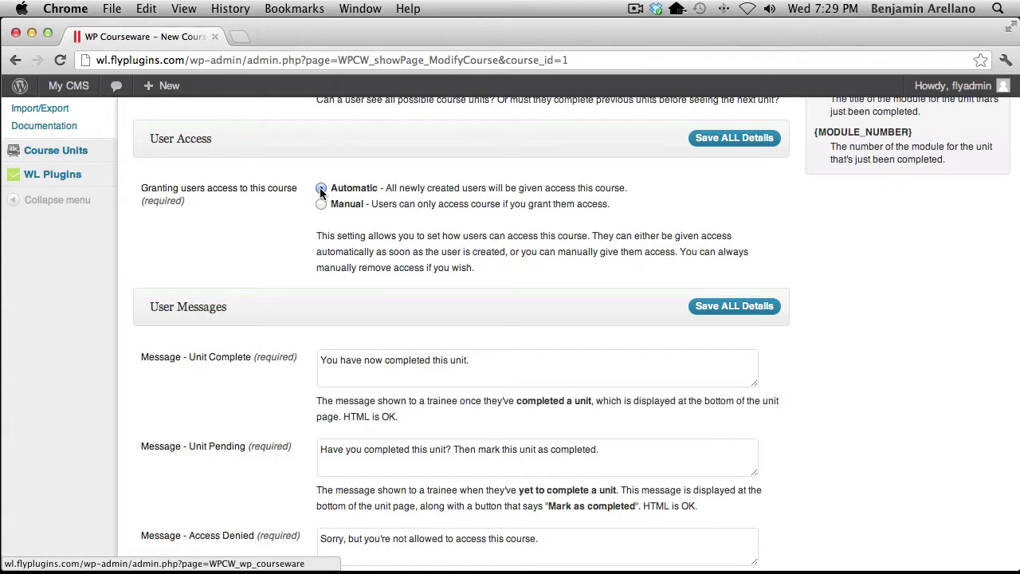
{"action": "left_click", "coordinate": [320, 189]}
{"action": "left_click", "coordinate": [321, 205]}
{"action": "left_click", "coordinate": [321, 188]}
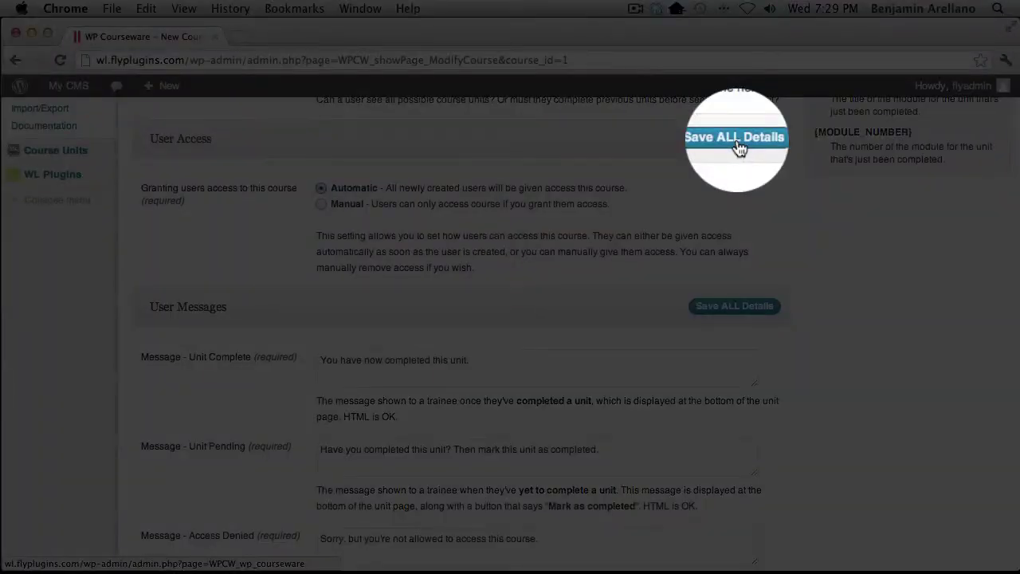
{"action": "left_click", "coordinate": [736, 140]}
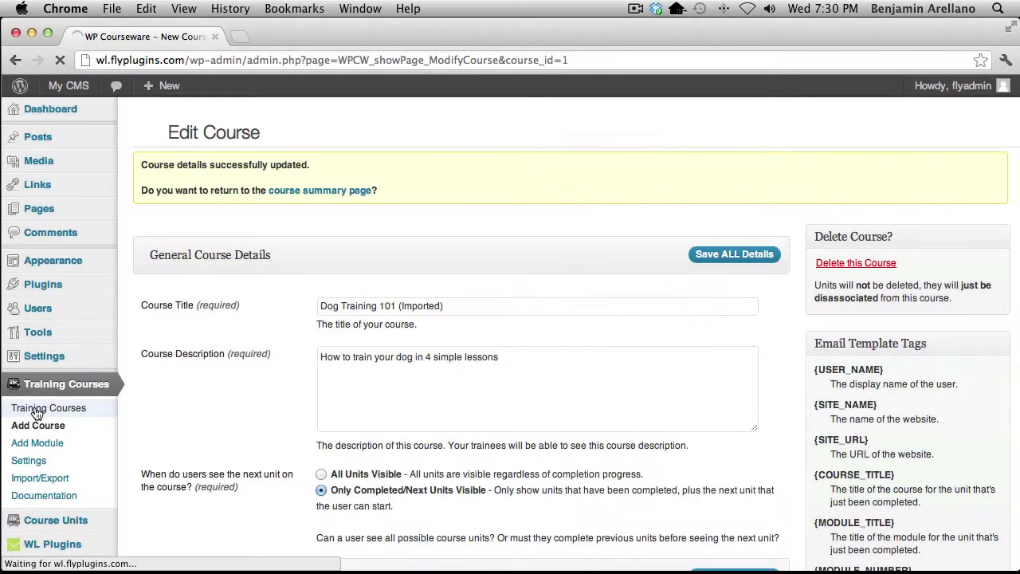
Open the Course Units list with The sit command and The "lay down" command units
{"action": "left_click", "coordinate": [46, 411]}
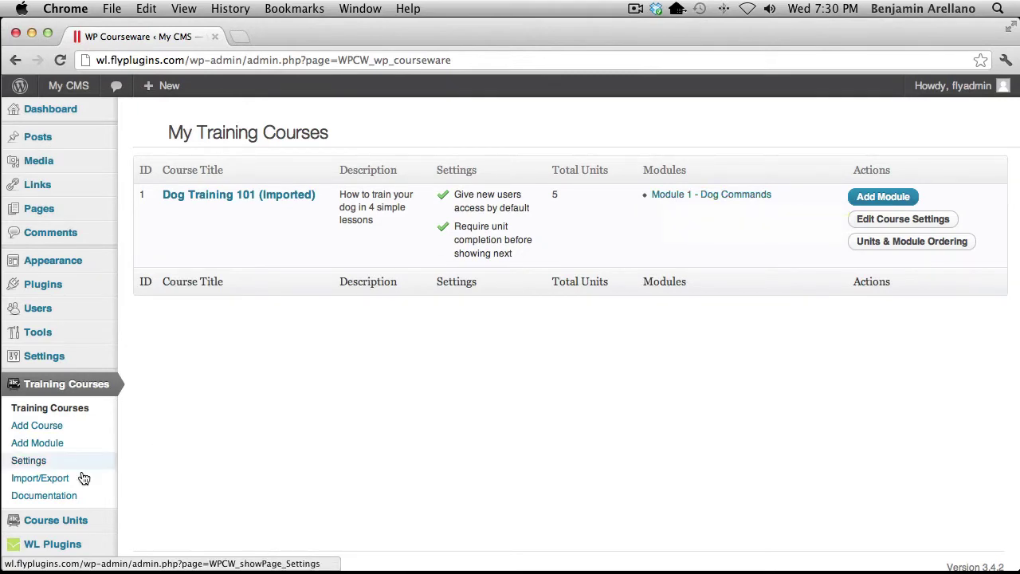
{"action": "mouse_move", "coordinate": [60, 521]}
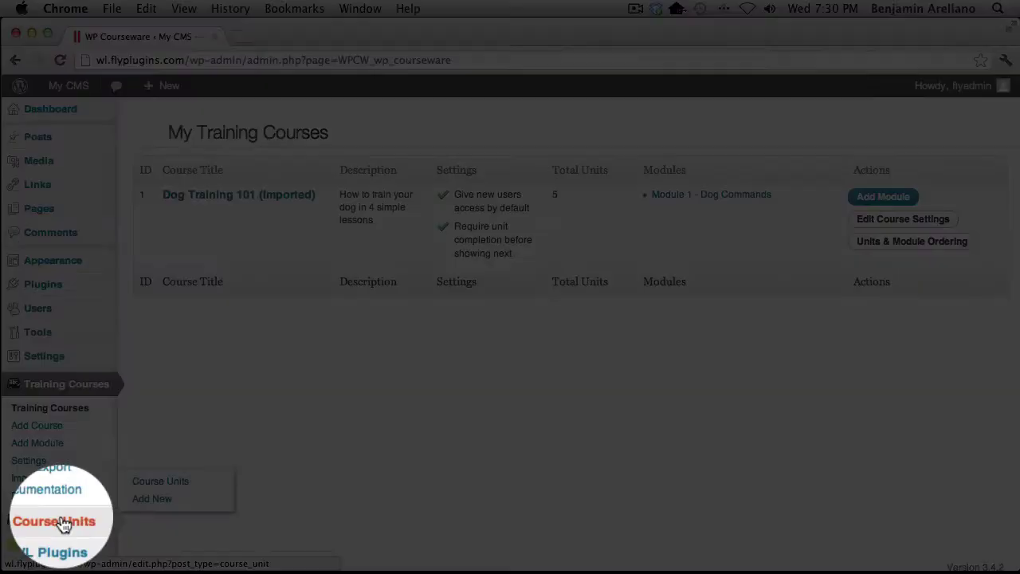
{"action": "left_click", "coordinate": [155, 488]}
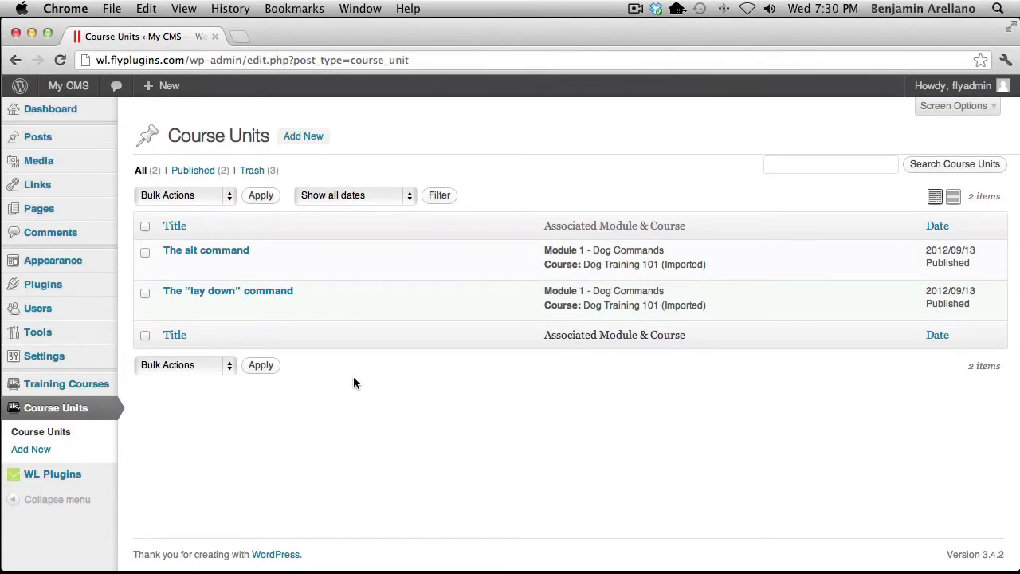
{"action": "mouse_move", "coordinate": [387, 318]}
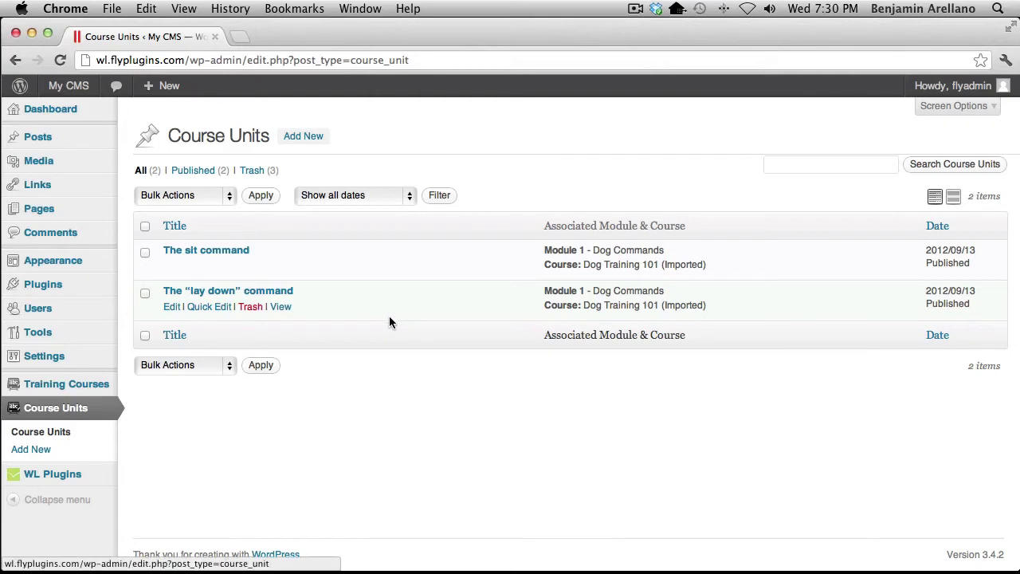
{"action": "mouse_move", "coordinate": [374, 275]}
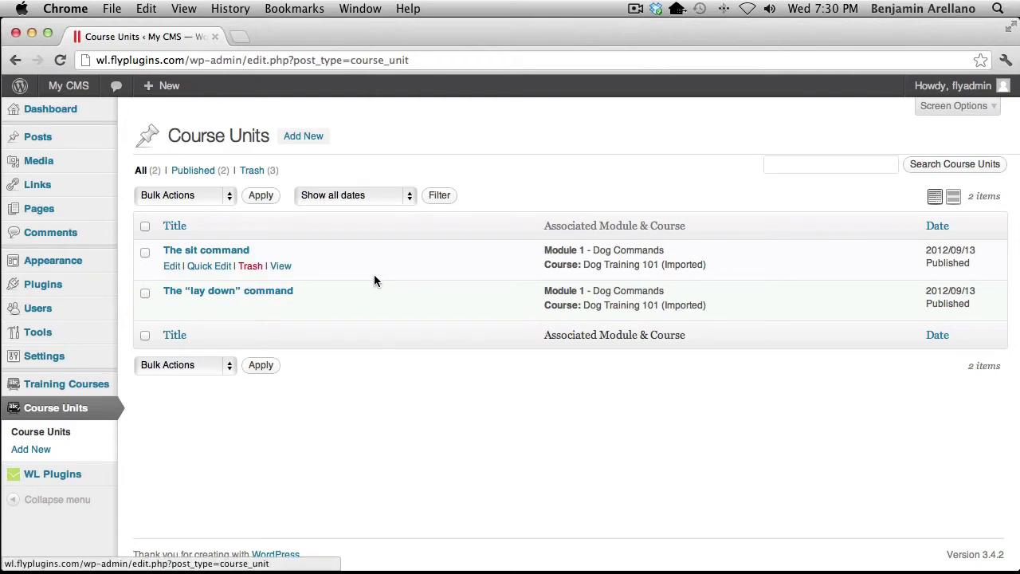
Protect The sit command unit for gold members only, update it, and return to Course Units
{"action": "left_click", "coordinate": [171, 268]}
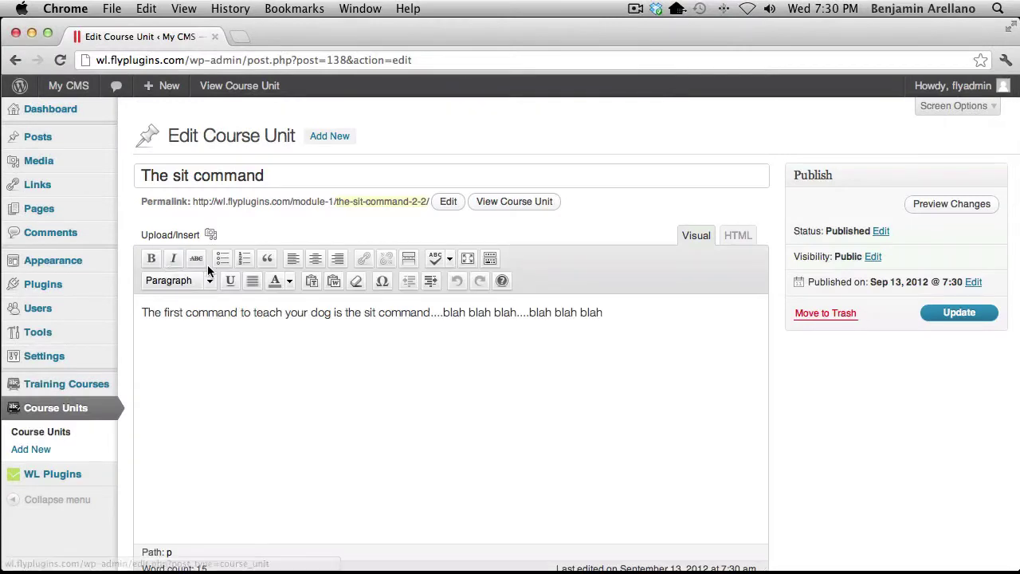
{"action": "scroll", "coordinate": [207, 271], "scroll_direction": "down", "scroll_amount": 5}
{"action": "scroll", "coordinate": [207, 271], "scroll_direction": "down", "scroll_amount": 4}
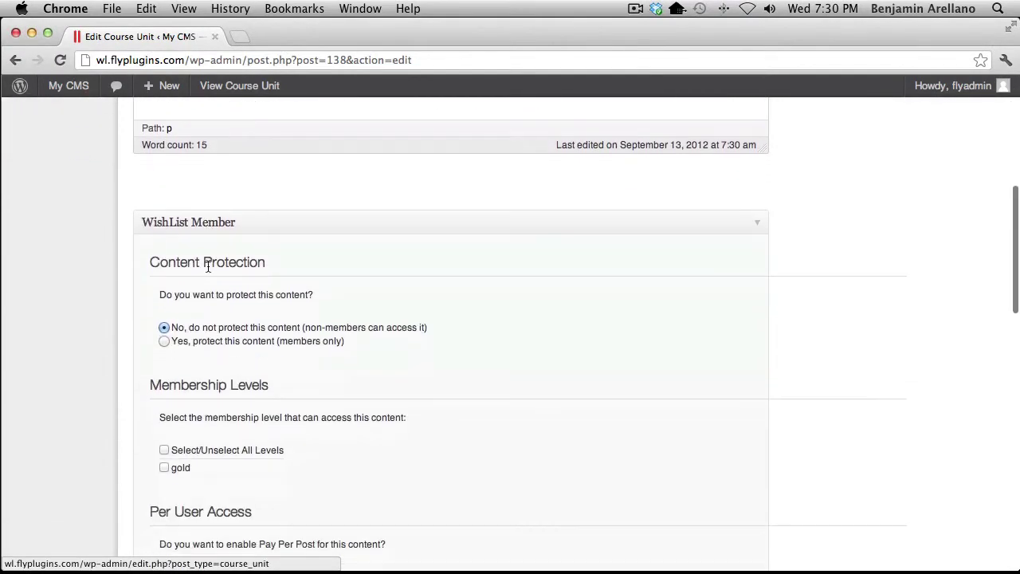
{"action": "scroll", "coordinate": [207, 271], "scroll_direction": "down", "scroll_amount": 1}
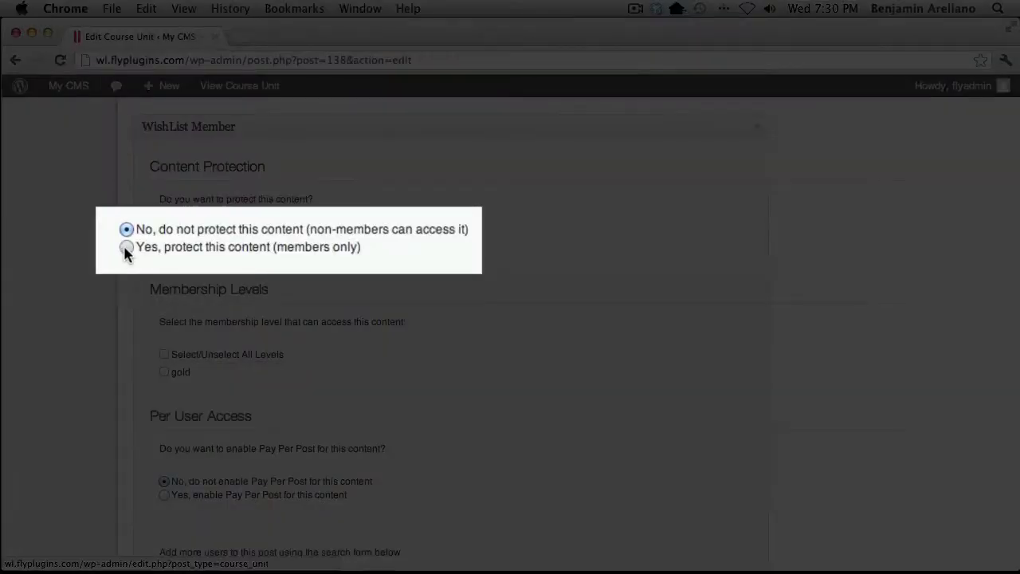
{"action": "left_click", "coordinate": [175, 250]}
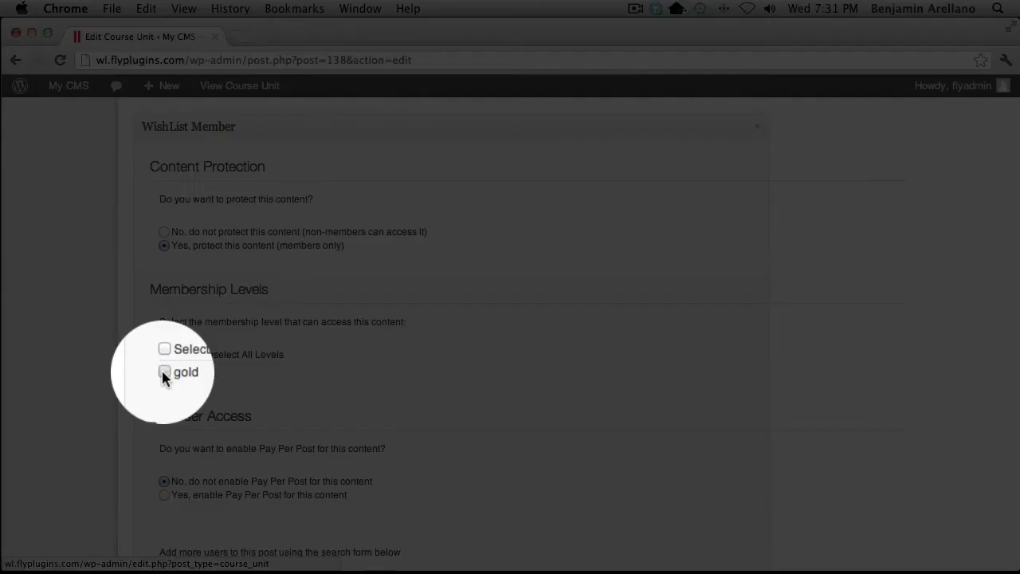
{"action": "left_click", "coordinate": [163, 373]}
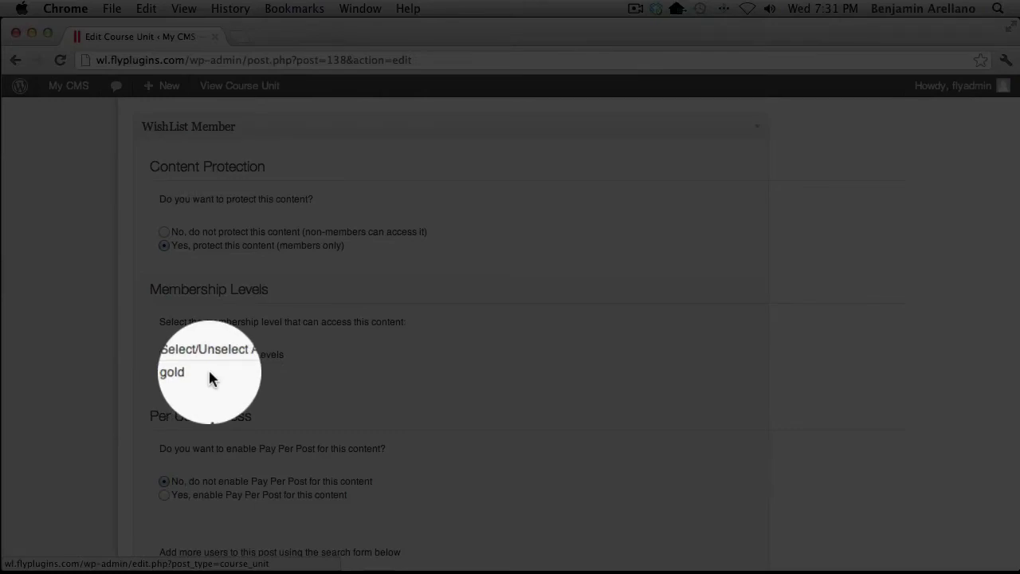
{"action": "scroll", "coordinate": [209, 372], "scroll_direction": "up", "scroll_amount": 10}
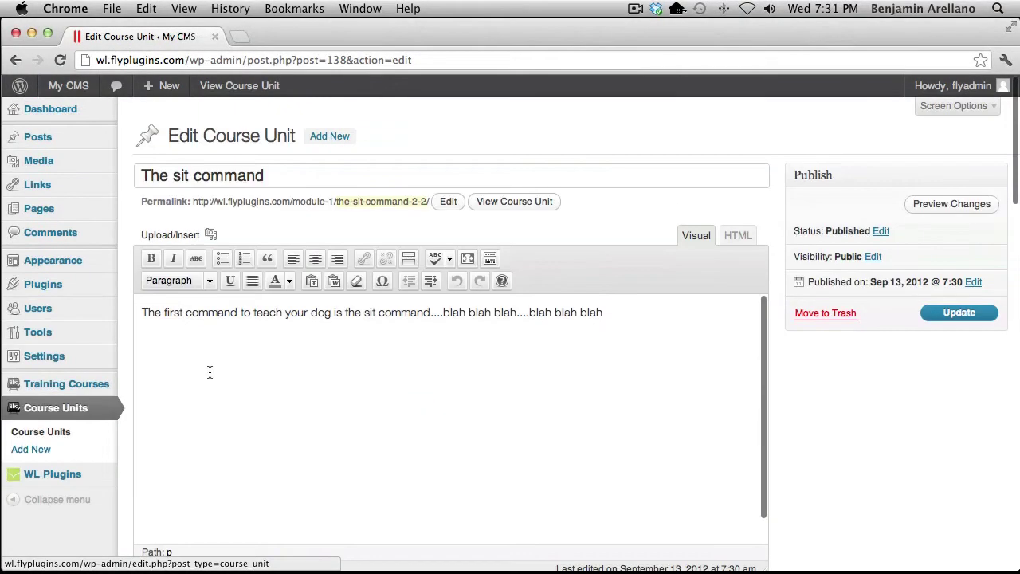
{"action": "left_click", "coordinate": [948, 316]}
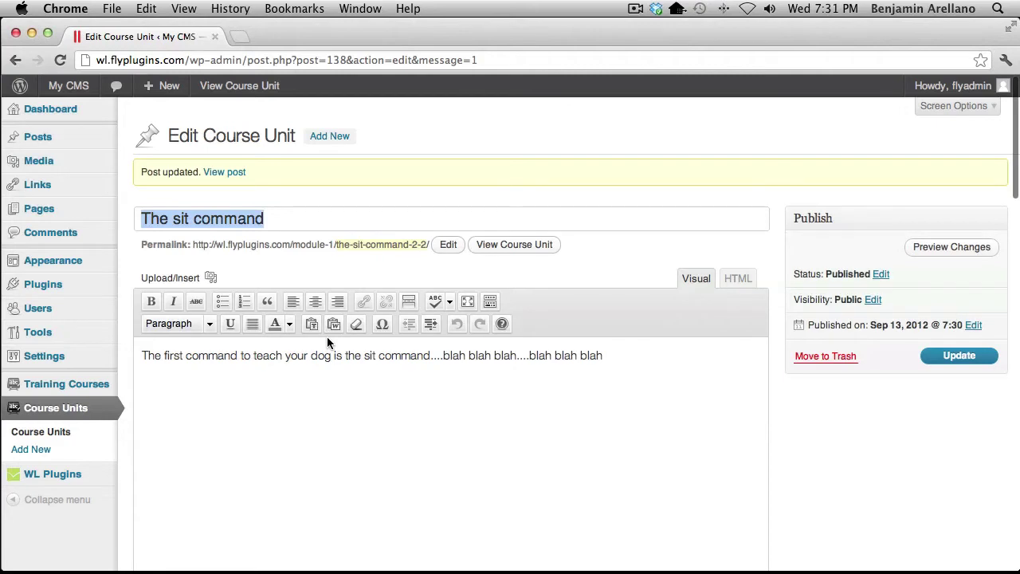
{"action": "left_click", "coordinate": [44, 439]}
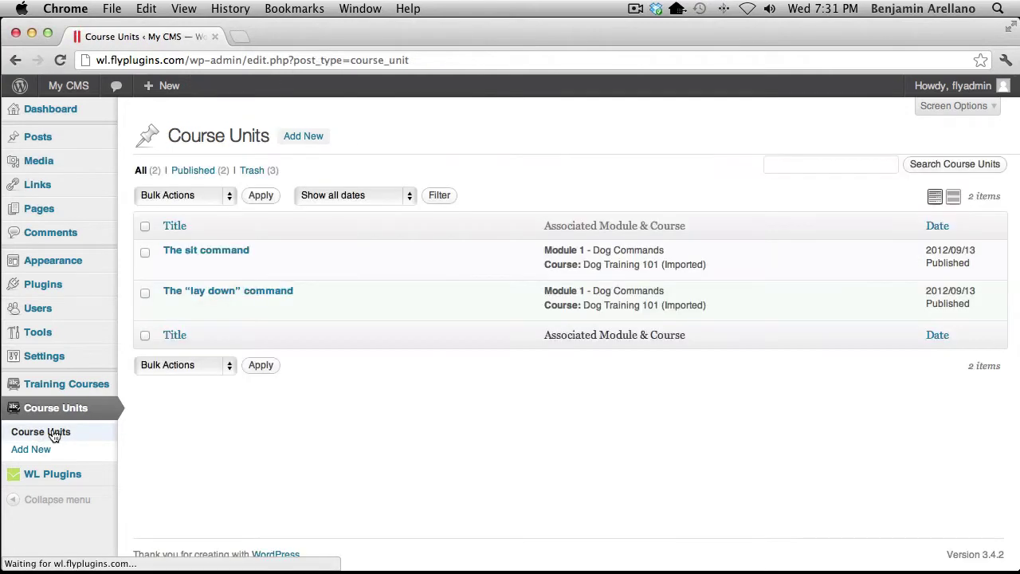
Mark The "lay down" command unit as WishList members-only content and update it
{"action": "left_click", "coordinate": [171, 306]}
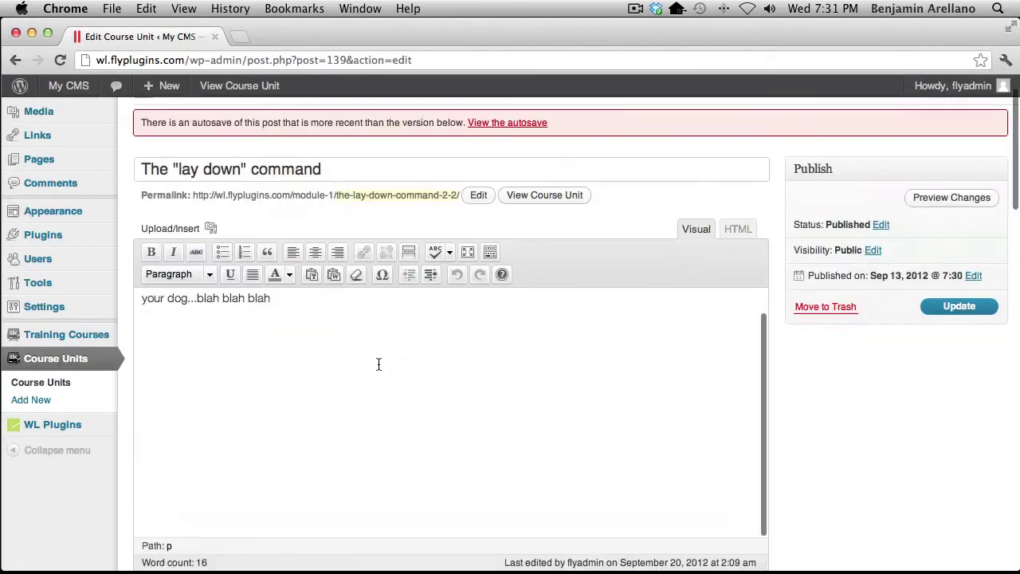
{"action": "scroll", "coordinate": [377, 365], "scroll_direction": "down", "scroll_amount": 10}
{"action": "left_click", "coordinate": [164, 159]}
{"action": "left_click", "coordinate": [971, 364]}
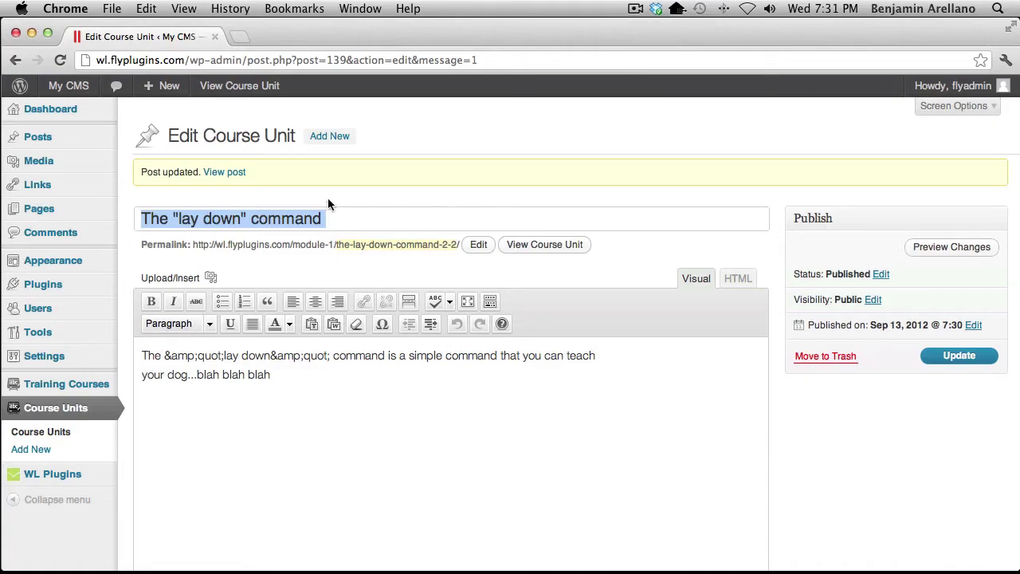
{"action": "mouse_move", "coordinate": [36, 197]}
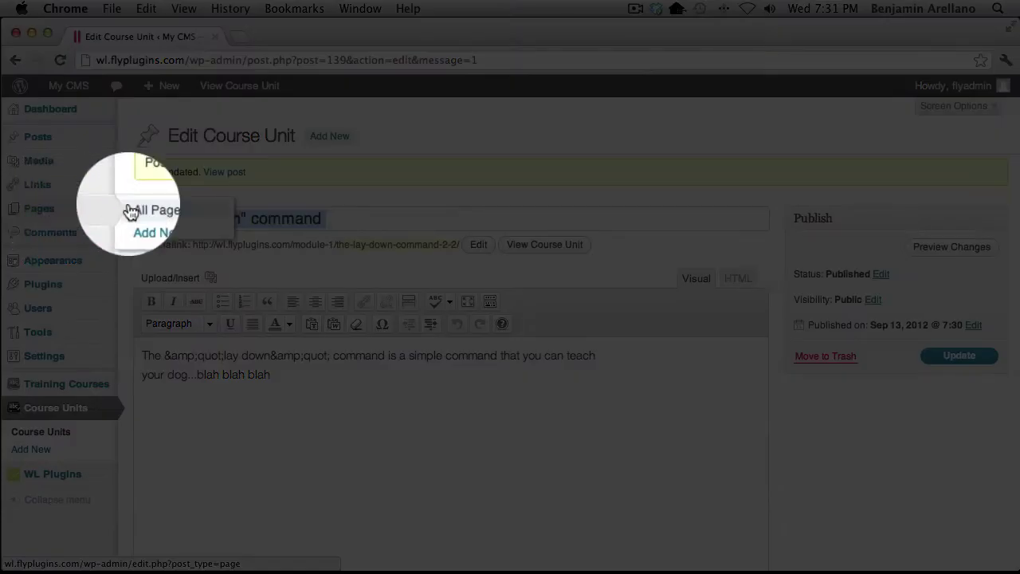
Show the All Pages list, including the Training Your Dog 101 page
{"action": "left_click", "coordinate": [169, 213]}
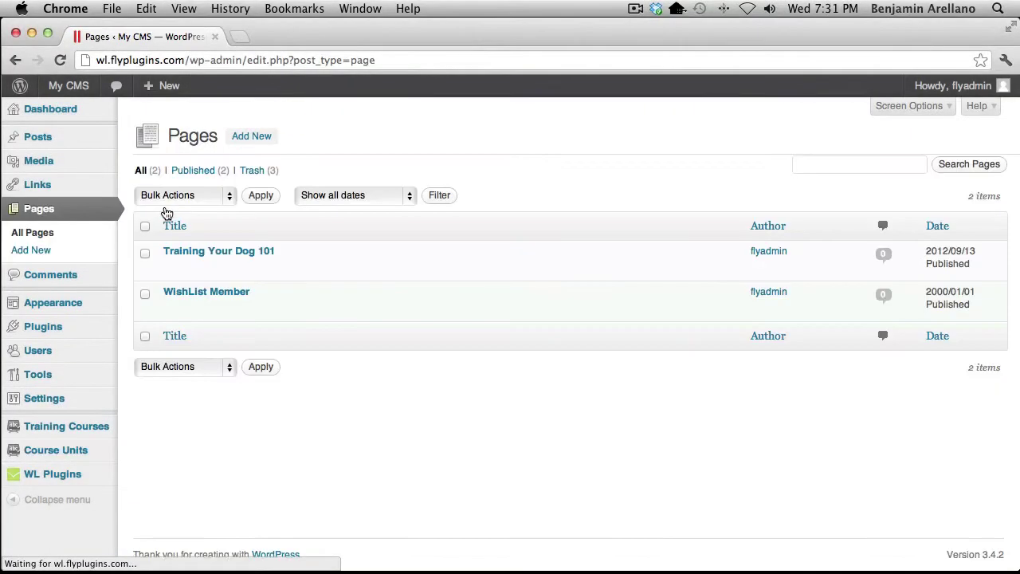
{"action": "mouse_move", "coordinate": [135, 271]}
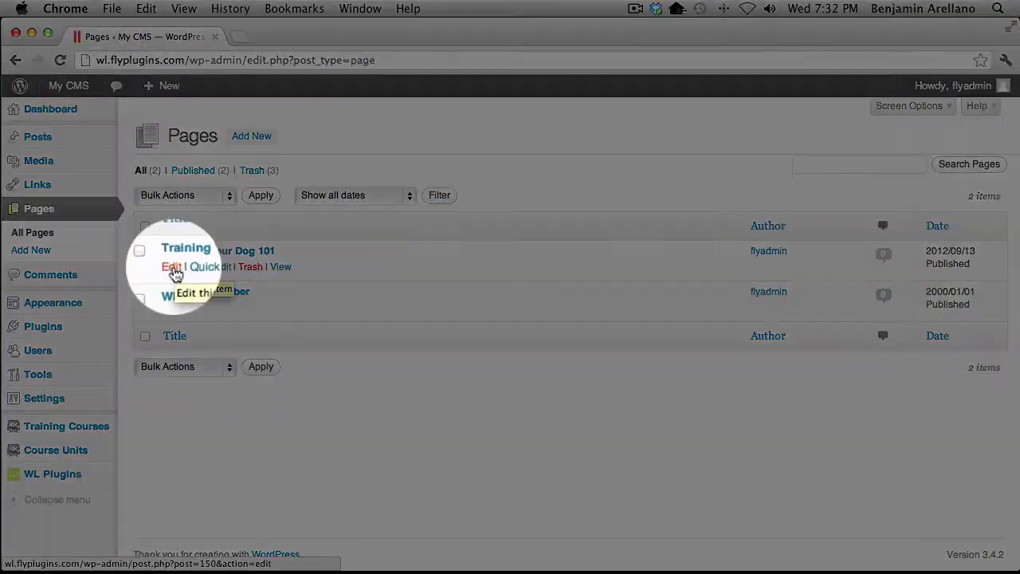
Check Training Your Dog 101's gold-only protection in its editor, then switch to Safari
{"action": "left_click", "coordinate": [172, 268]}
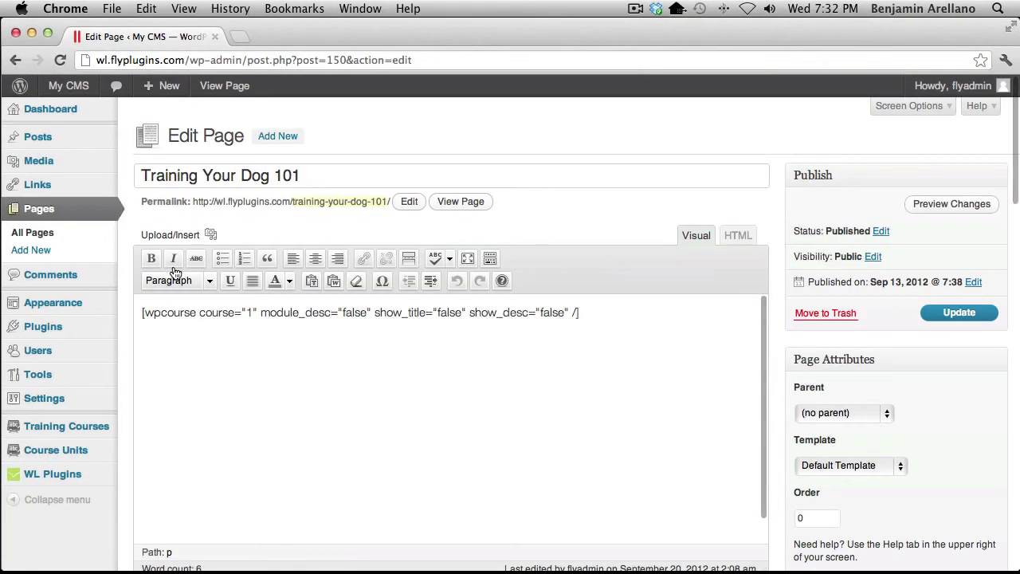
{"action": "scroll", "coordinate": [376, 301], "scroll_direction": "down", "scroll_amount": 10}
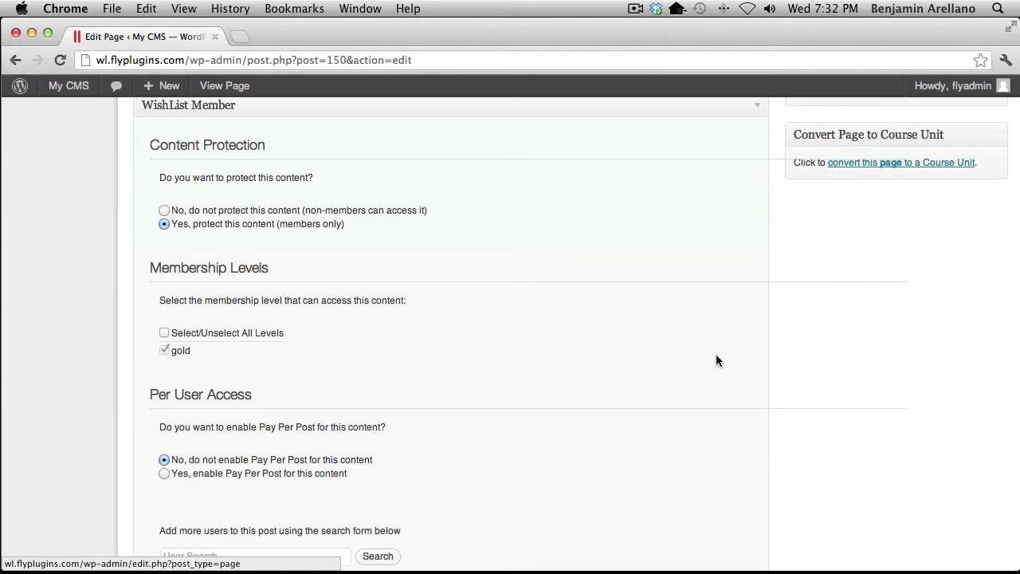
{"action": "scroll", "coordinate": [715, 360], "scroll_direction": "up", "scroll_amount": 10}
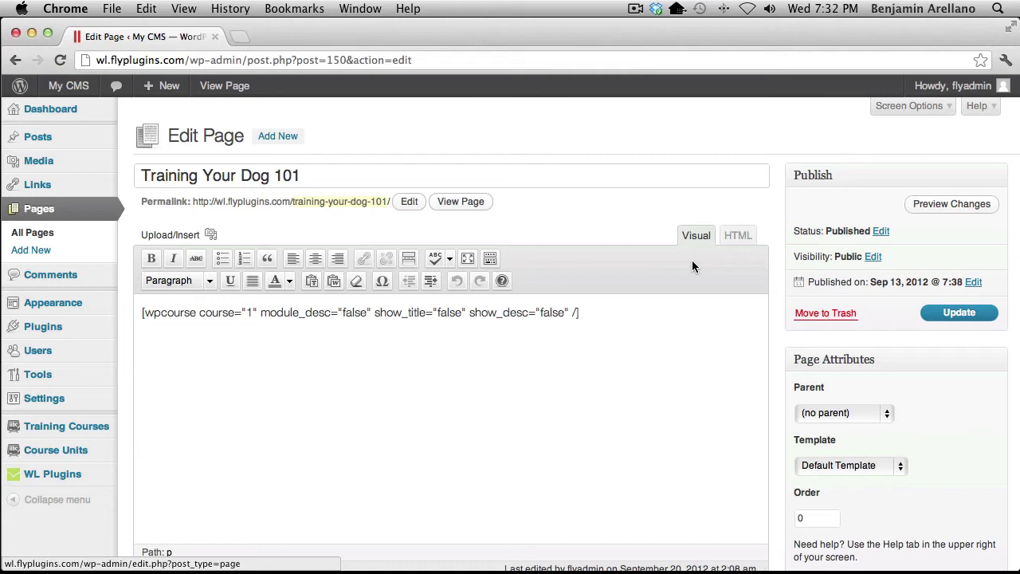
{"action": "key", "text": "super+Tab"}
{"action": "key", "text": "super+Tab"}
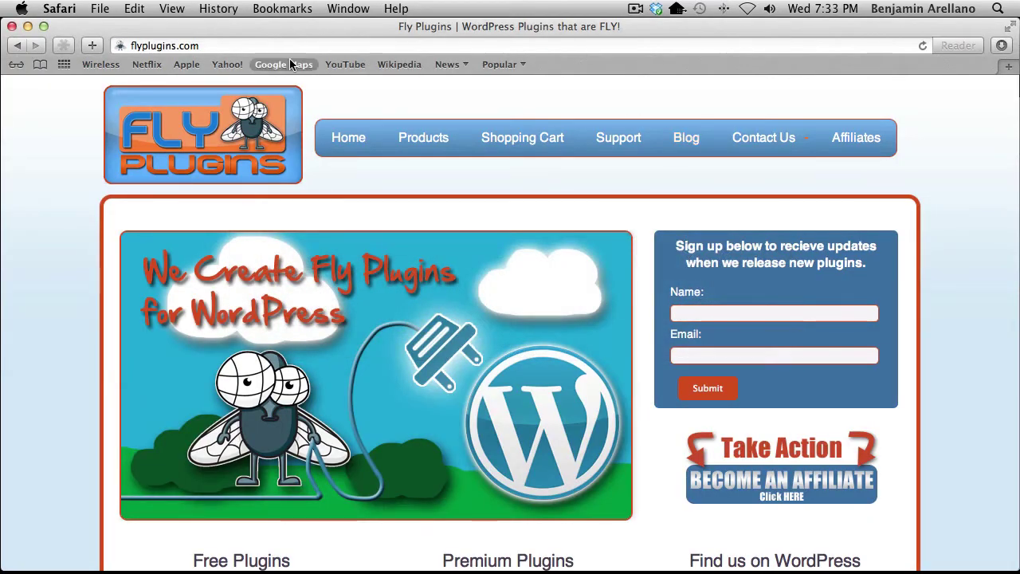
Load the gold membership registration page from the pasted registration URL
{"action": "left_click", "coordinate": [263, 45]}
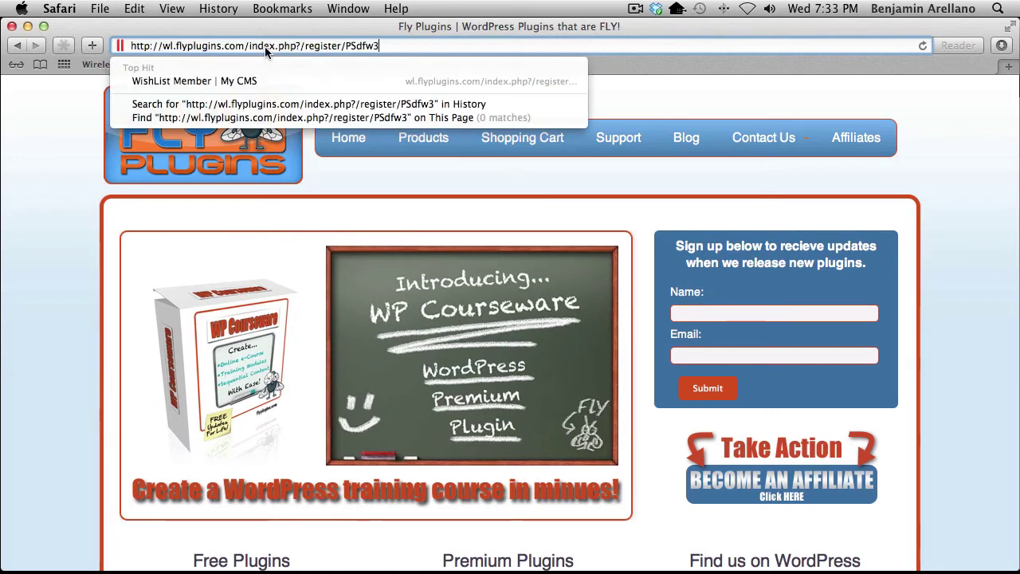
{"action": "key", "text": "Return"}
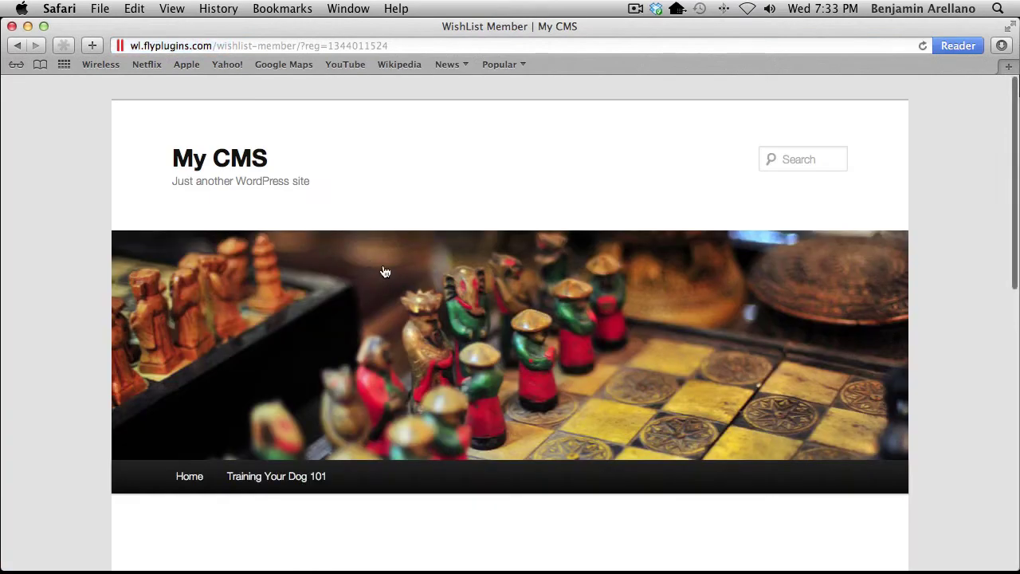
{"action": "scroll", "coordinate": [382, 266], "scroll_direction": "down", "scroll_amount": 10}
{"action": "scroll", "coordinate": [382, 270], "scroll_direction": "down", "scroll_amount": 3}
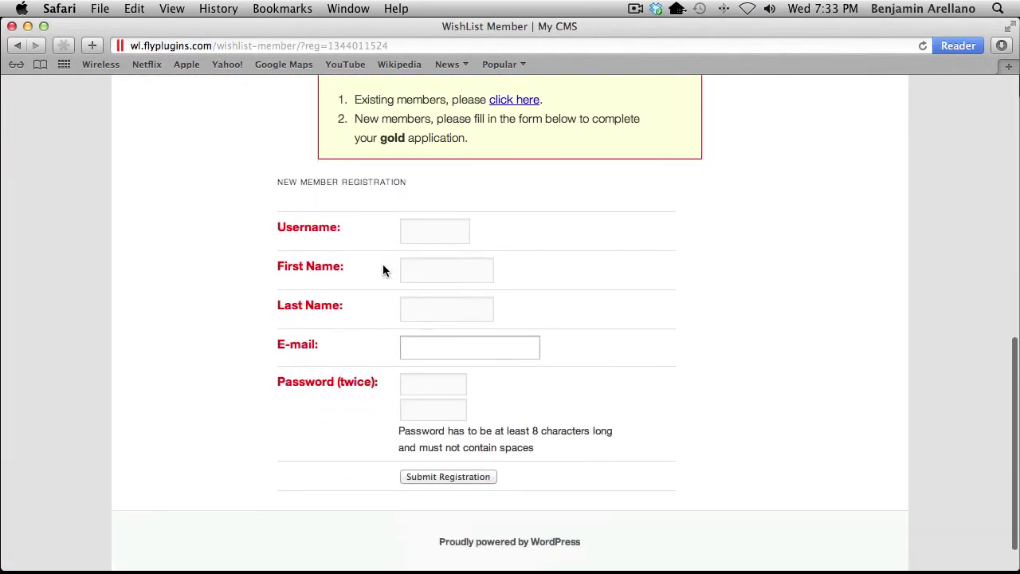
Fill in the new member's username, first and last name, e-mail and password twice, then submit
{"action": "left_click", "coordinate": [420, 230]}
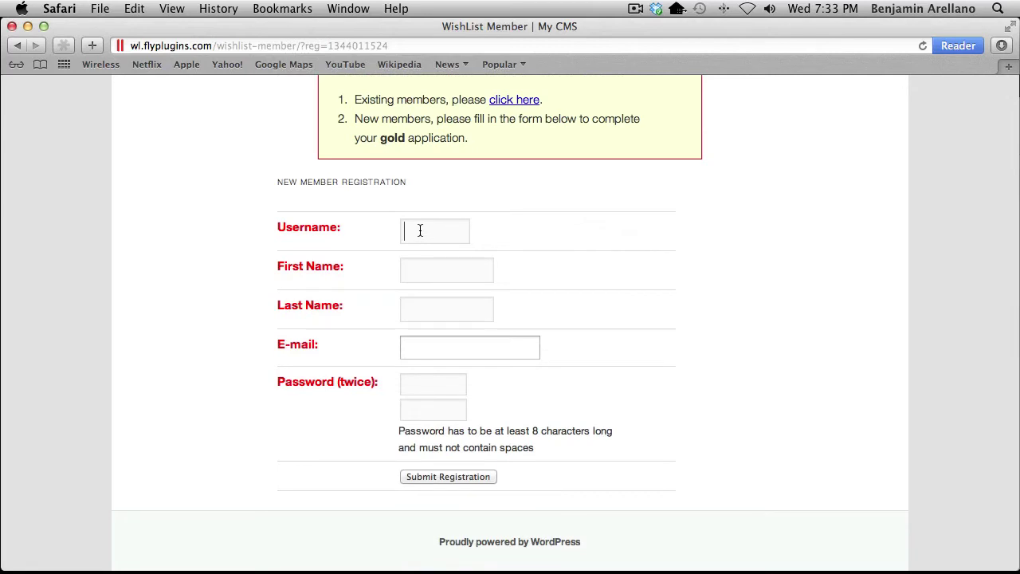
{"action": "type", "text": "user1"}
{"action": "key", "text": "Tab"}
{"action": "type", "text": "User"}
{"action": "key", "text": "Tab"}
{"action": "type", "text": "1"}
{"action": "key", "text": "Tab"}
{"action": "key", "text": "Tab"}
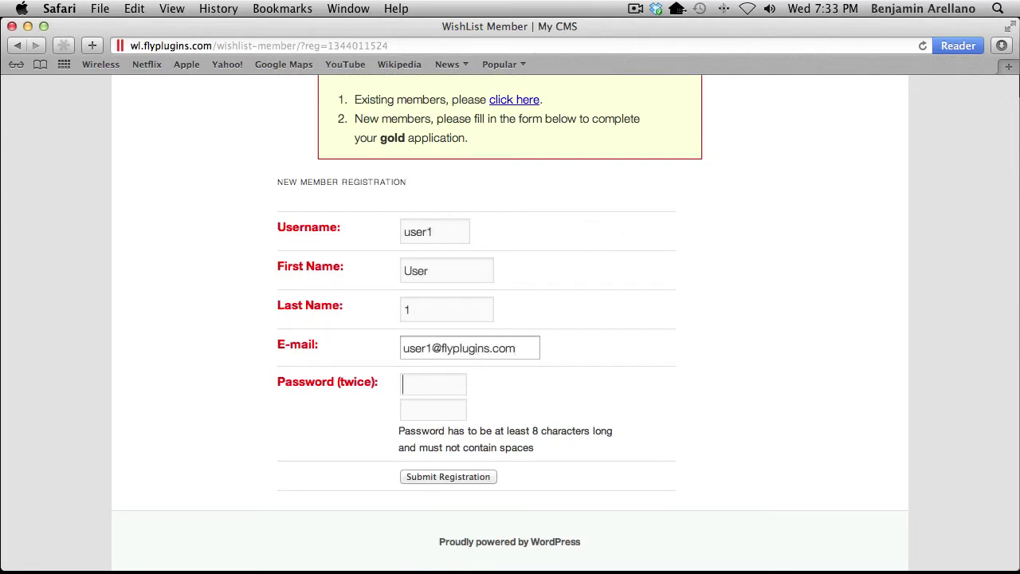
{"action": "type", "text": "password"}
{"action": "key", "text": "Tab"}
{"action": "type", "text": "password"}
{"action": "left_click", "coordinate": [426, 475]}
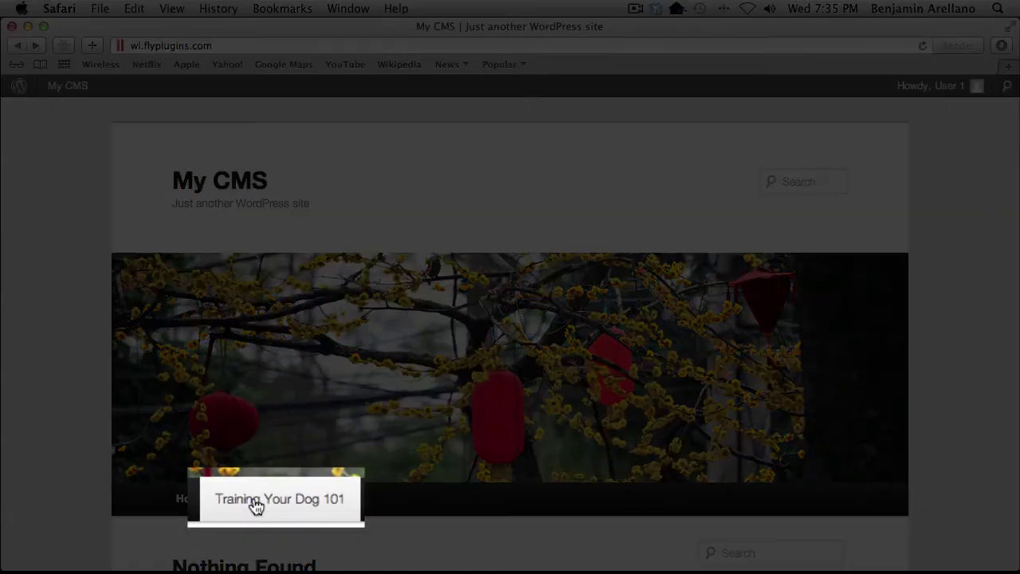
Open The sit command unit from Training Your Dog 101, mark it completed, and return to Chrome
{"action": "left_click", "coordinate": [255, 501]}
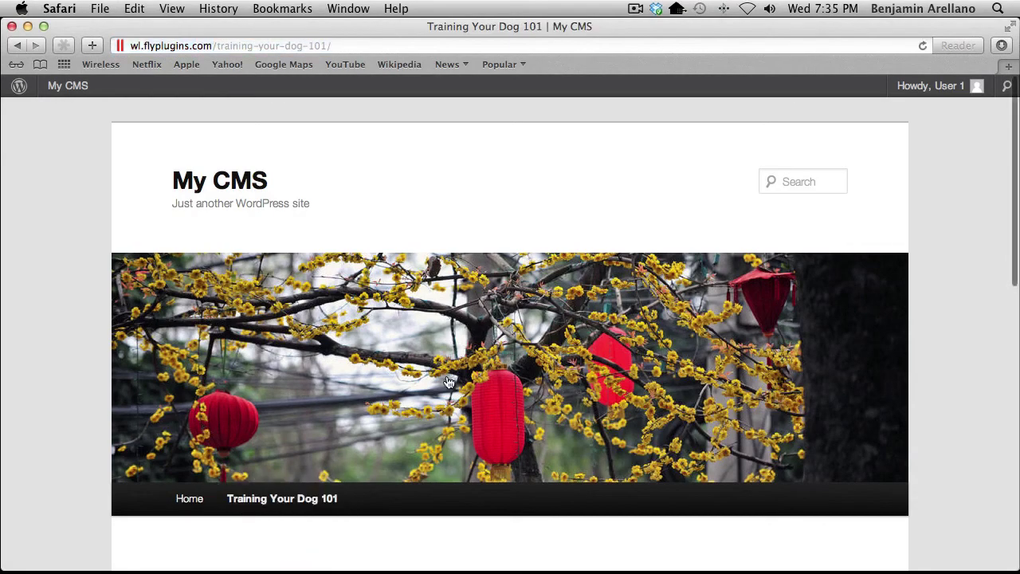
{"action": "scroll", "coordinate": [488, 333], "scroll_direction": "down", "scroll_amount": 5}
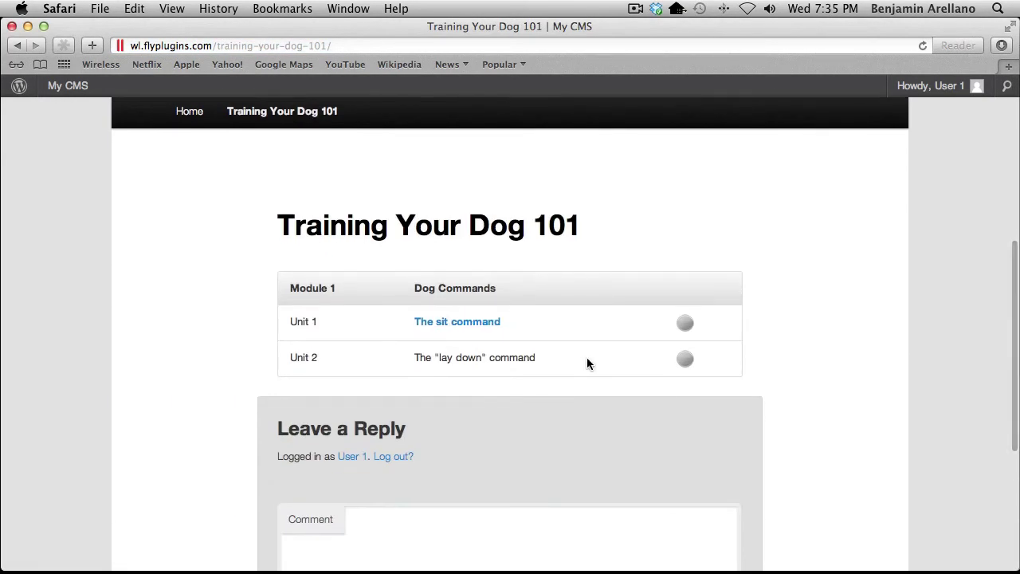
{"action": "left_click", "coordinate": [445, 323]}
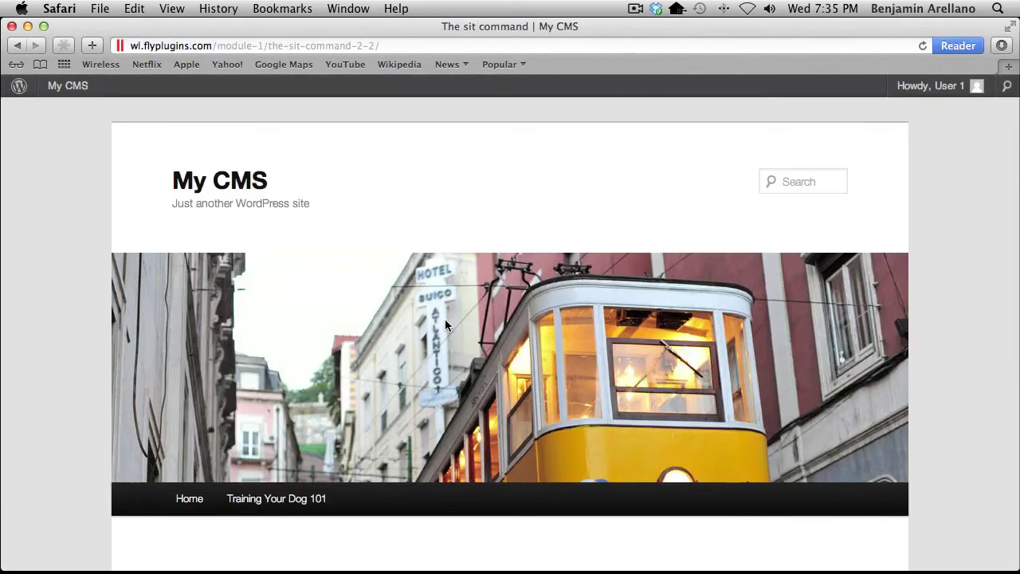
{"action": "scroll", "coordinate": [444, 319], "scroll_direction": "down", "scroll_amount": 5}
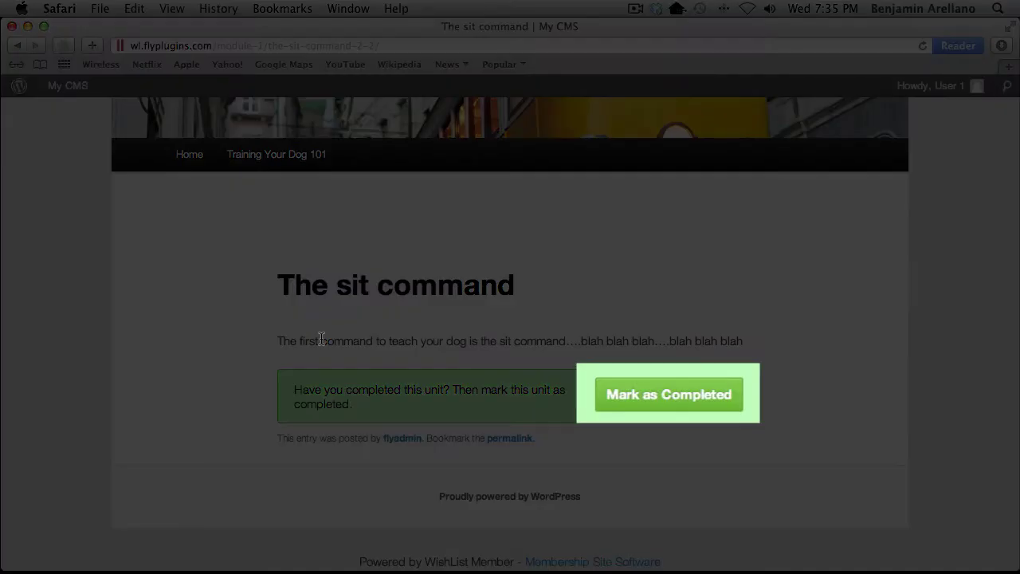
{"action": "left_click", "coordinate": [648, 398]}
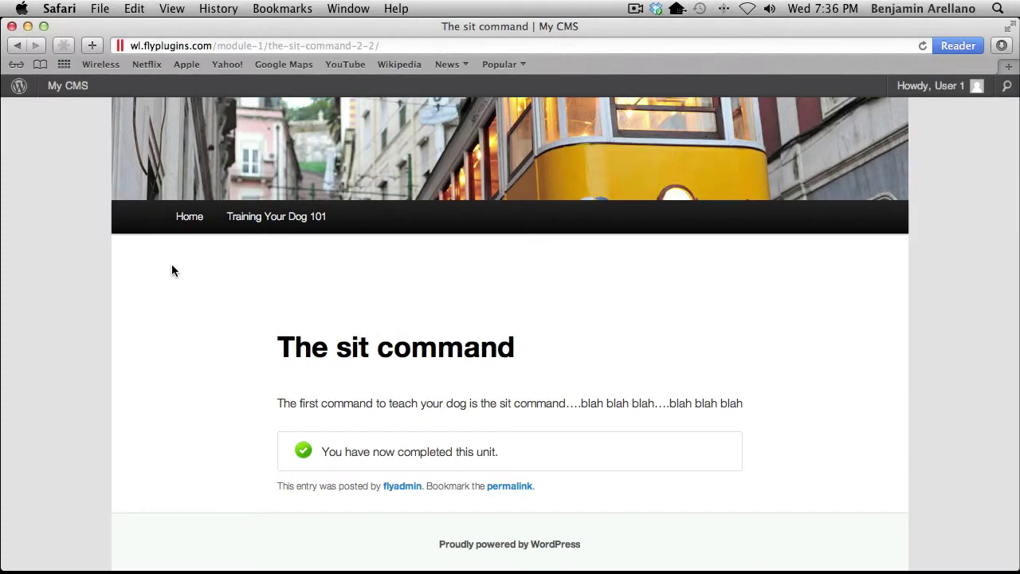
{"action": "key", "text": "super+Tab"}
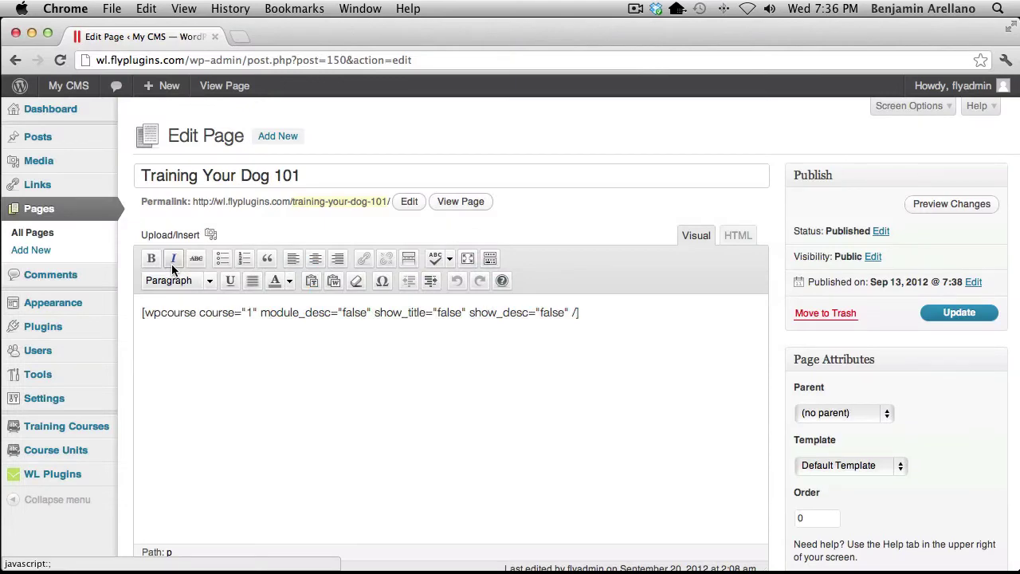
Open All Users to see the new subscriber at 20% progress in Dog Training 101 (Imported)
{"action": "mouse_move", "coordinate": [47, 357]}
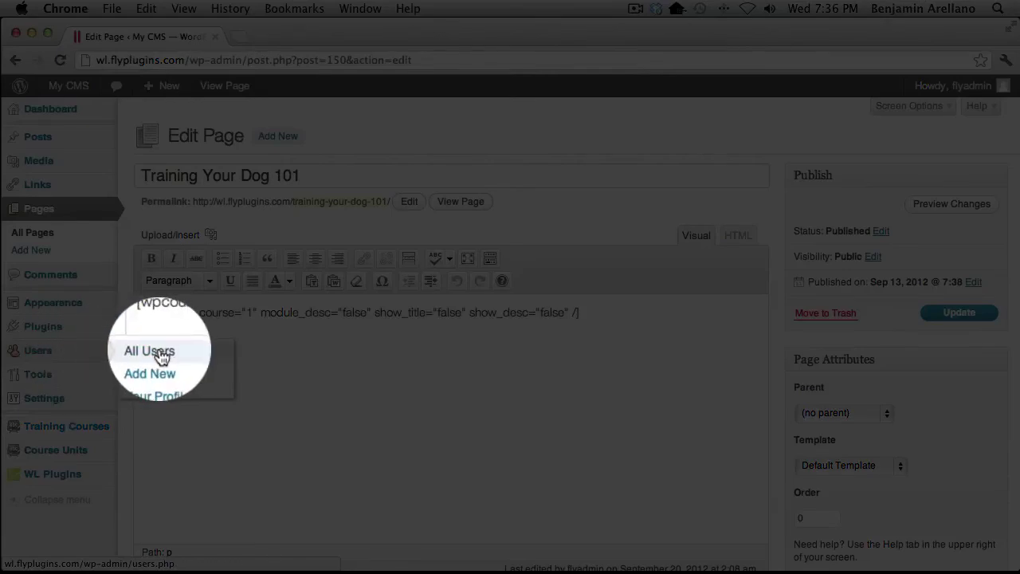
{"action": "left_click", "coordinate": [162, 351]}
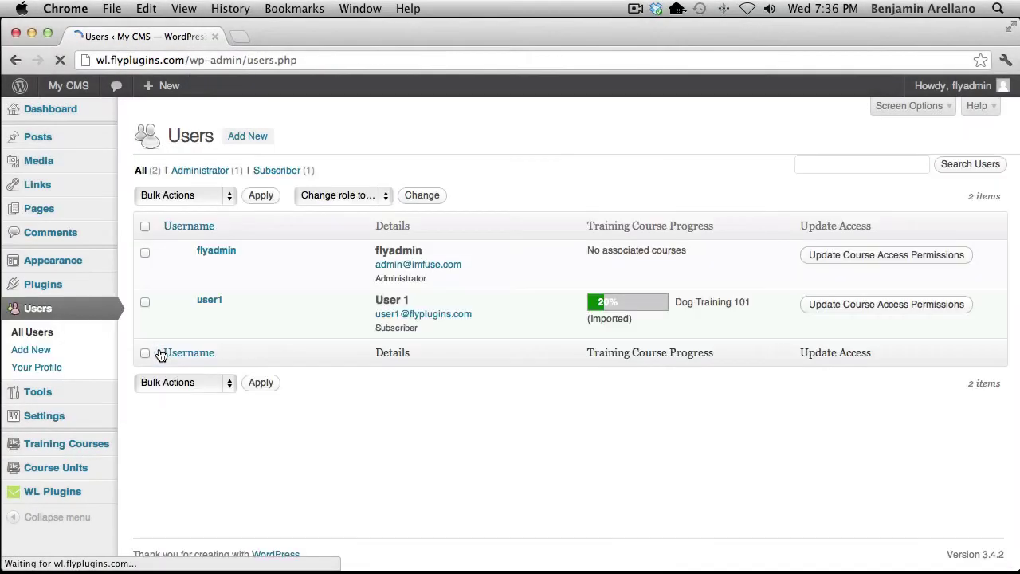
{"action": "mouse_move", "coordinate": [228, 314]}
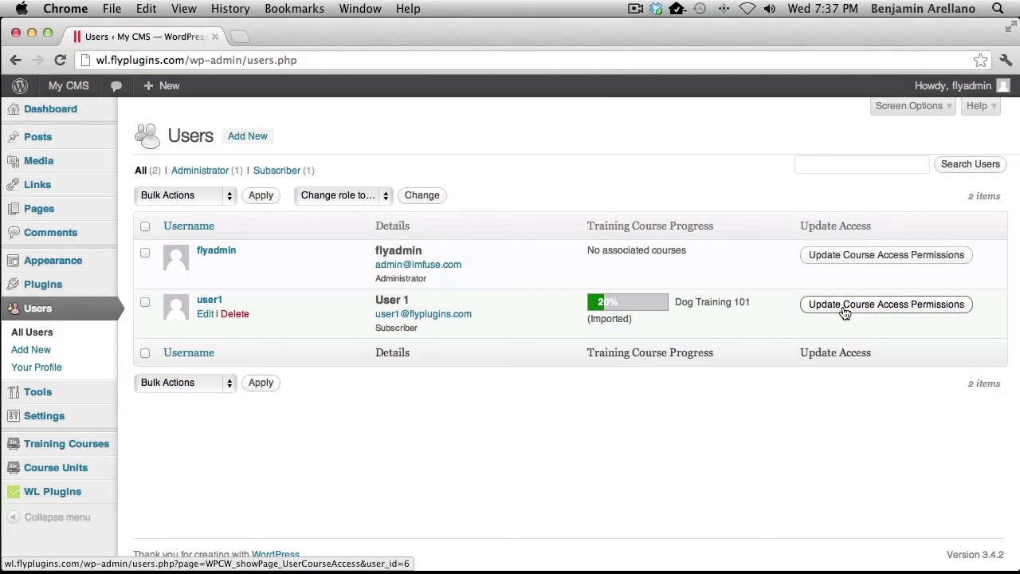
Save the new member's course access with Dog Training 101 (Imported) allowed
{"action": "left_click", "coordinate": [843, 312]}
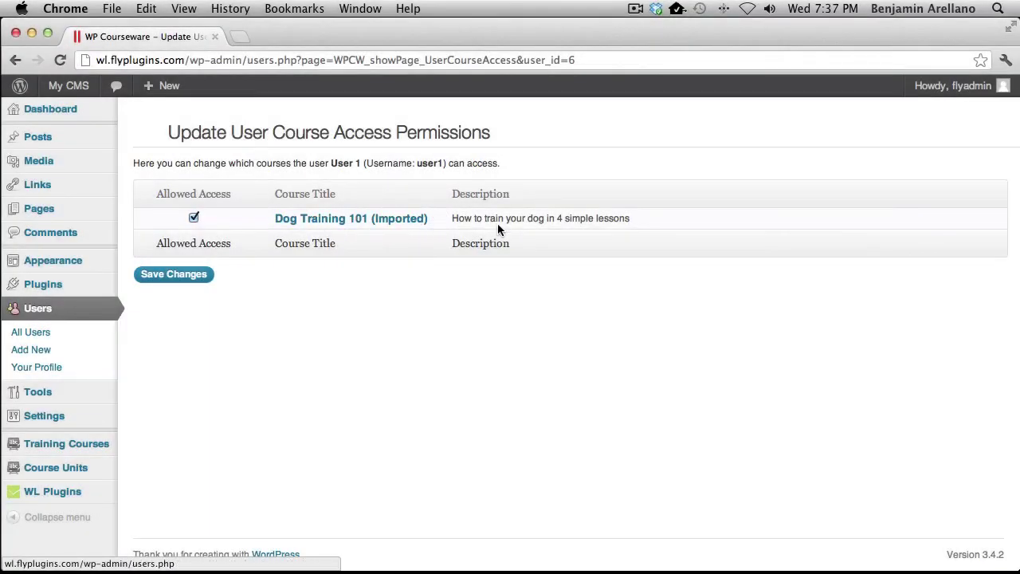
{"action": "left_click", "coordinate": [163, 274]}
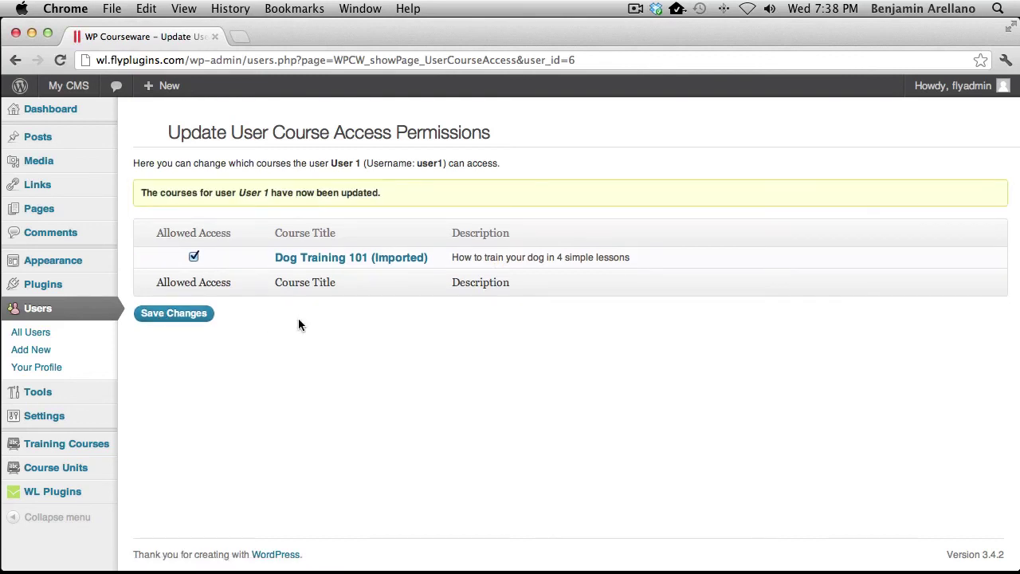